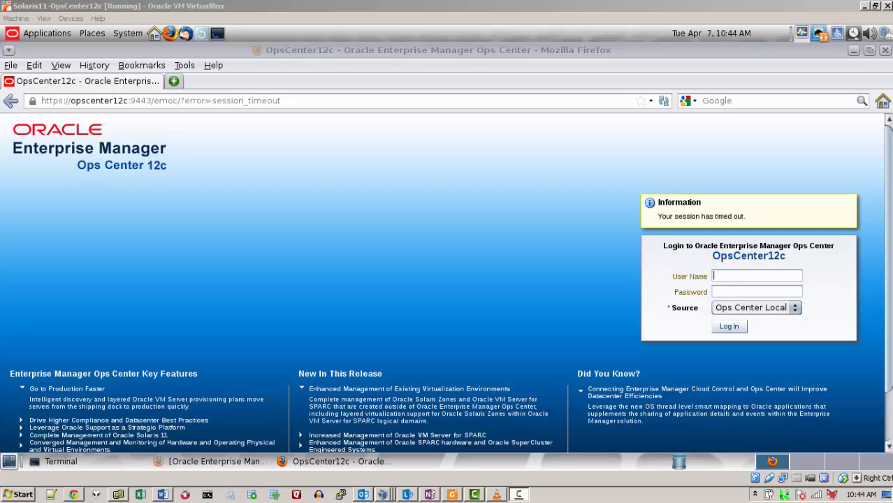
Step: Log back in to Ops Center as root with the account password
click(748, 276)
text(root)
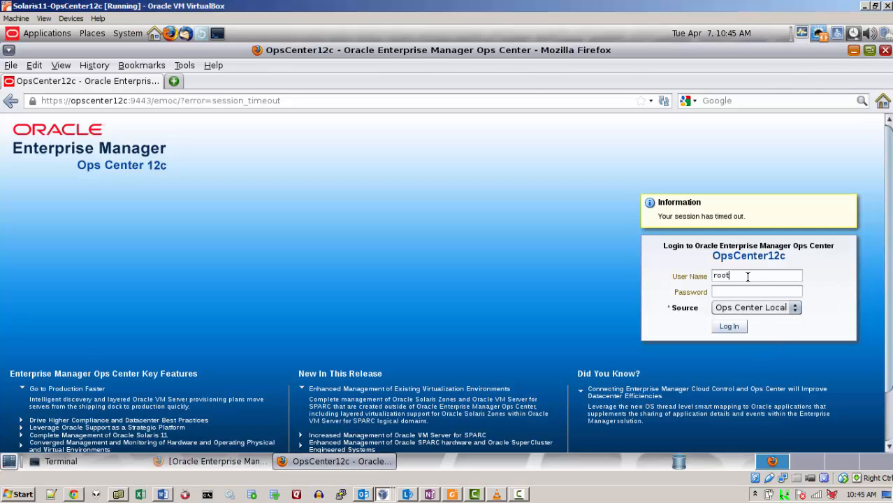
key(Tab)
text(oracle12345)
key(Return)
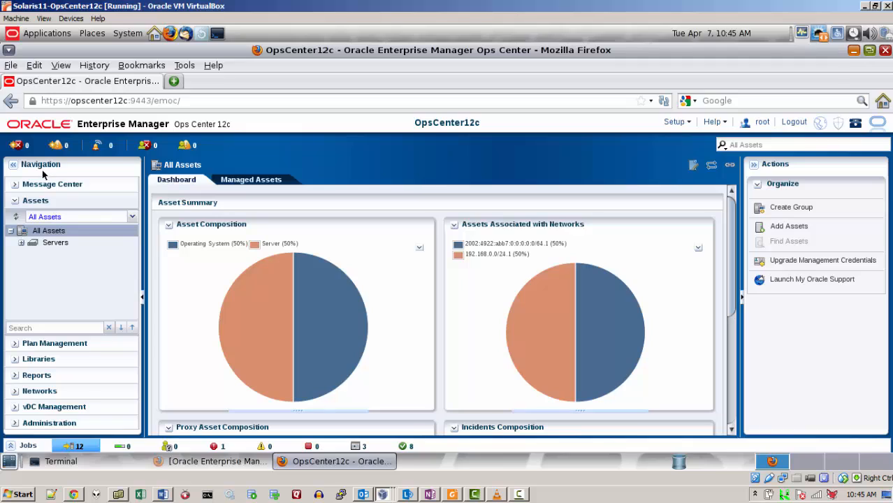
Step: From All Assets, start Add Assets and continue with the discovery-probes option
click(57, 233)
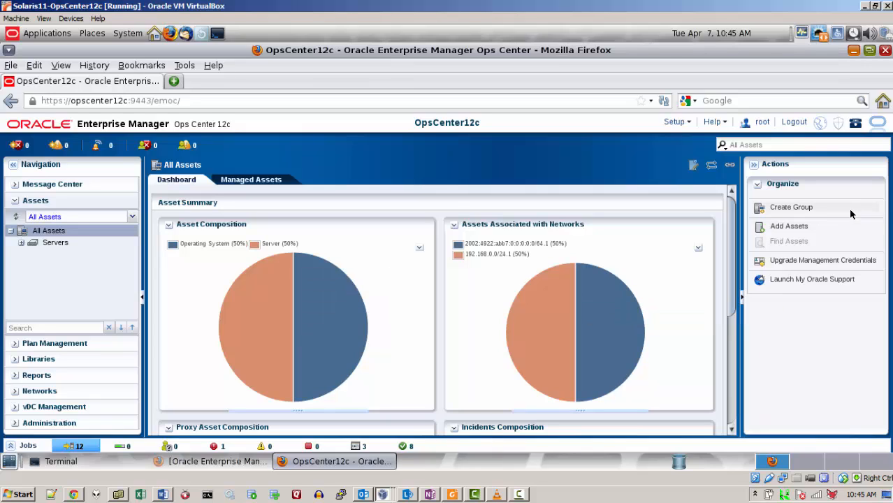
click(790, 226)
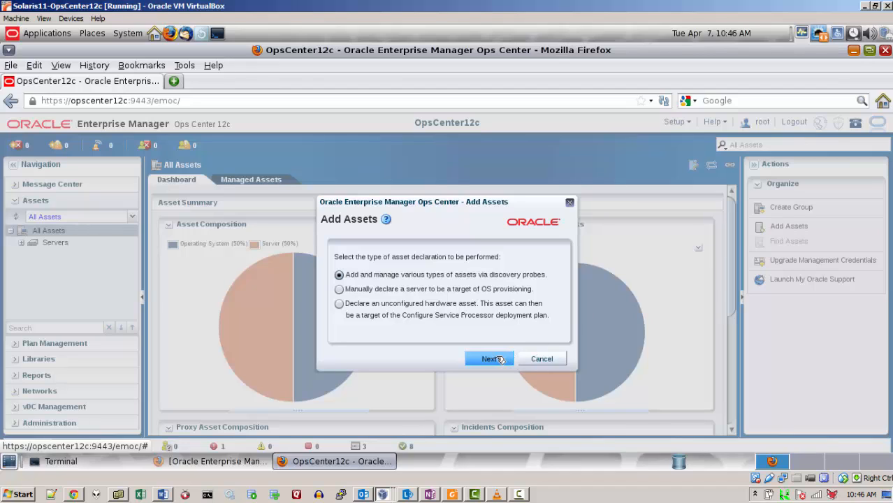
click(500, 360)
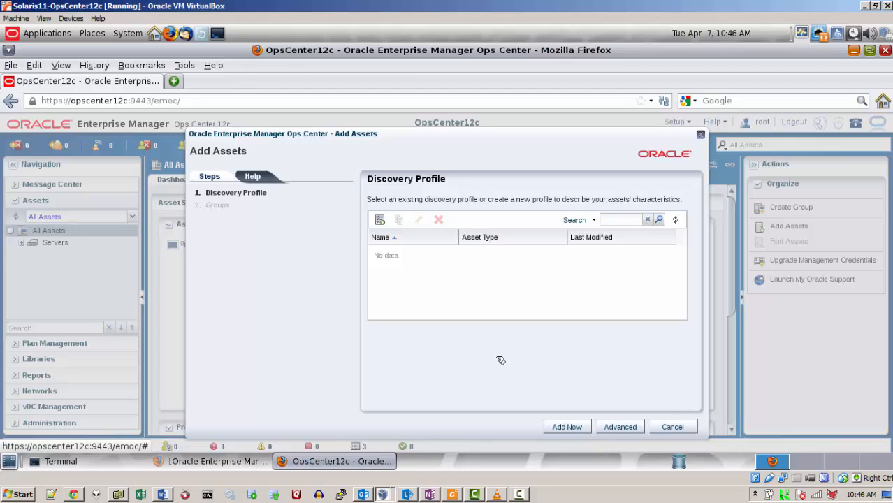
Step: Name the new discovery profile Hardware_Profile_1, target Solaris, Linux OS assets, and continue to Tags
click(381, 220)
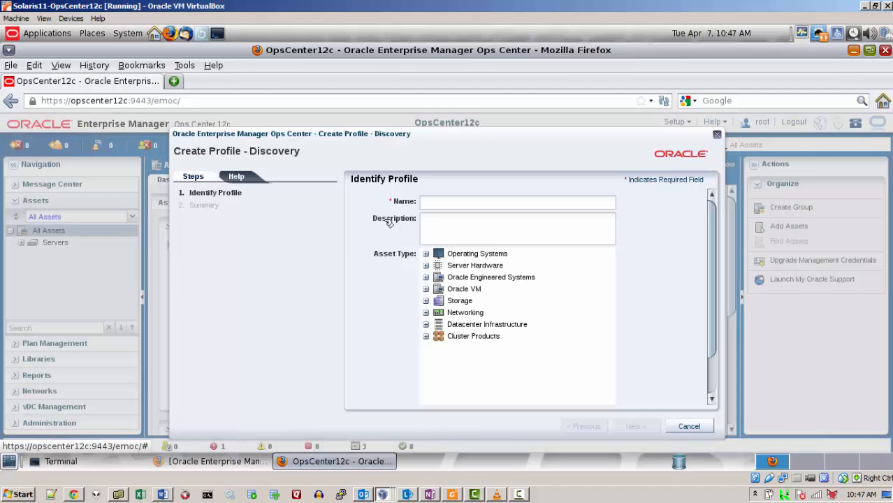
click(427, 202)
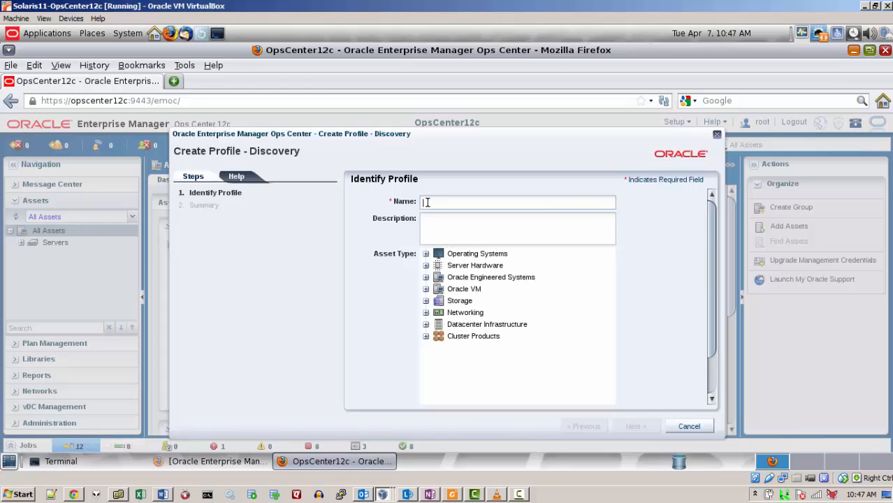
text(Hardware)
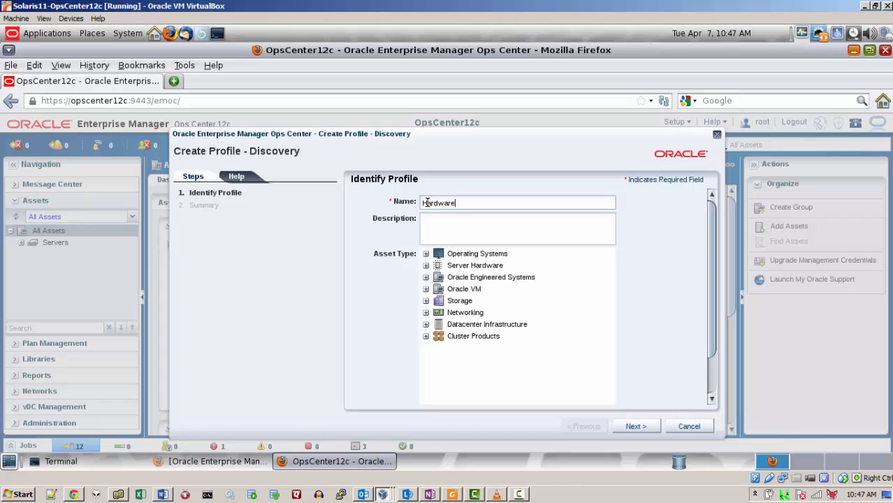
text(_profile_1)
click(459, 206)
key(Delete)
text(P)
click(427, 255)
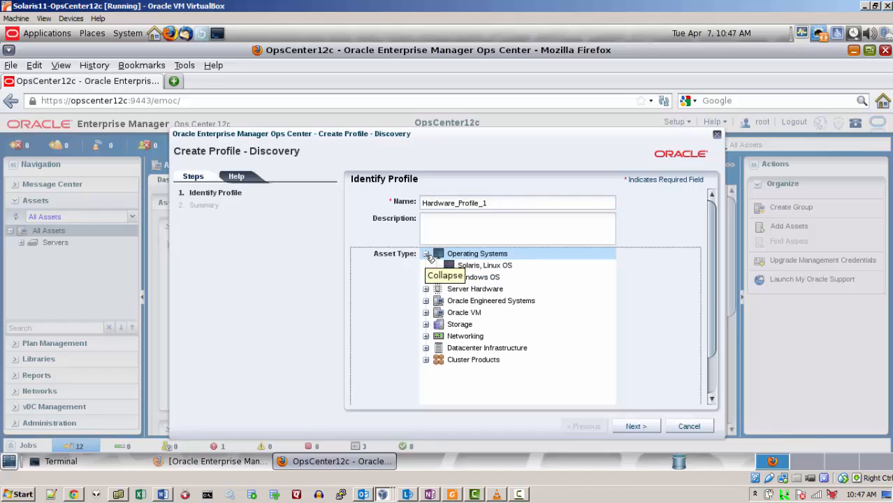
click(491, 266)
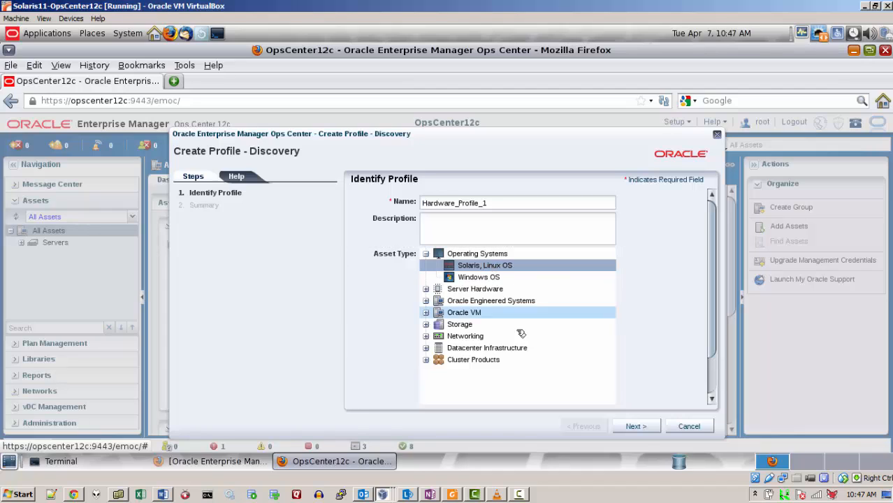
click(636, 426)
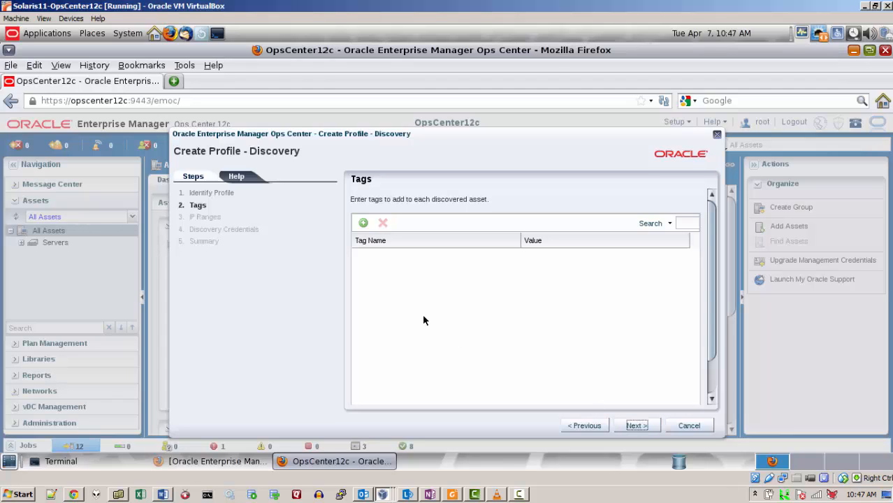
Step: Skip the Tags and IP Ranges steps, leaving both empty
click(637, 425)
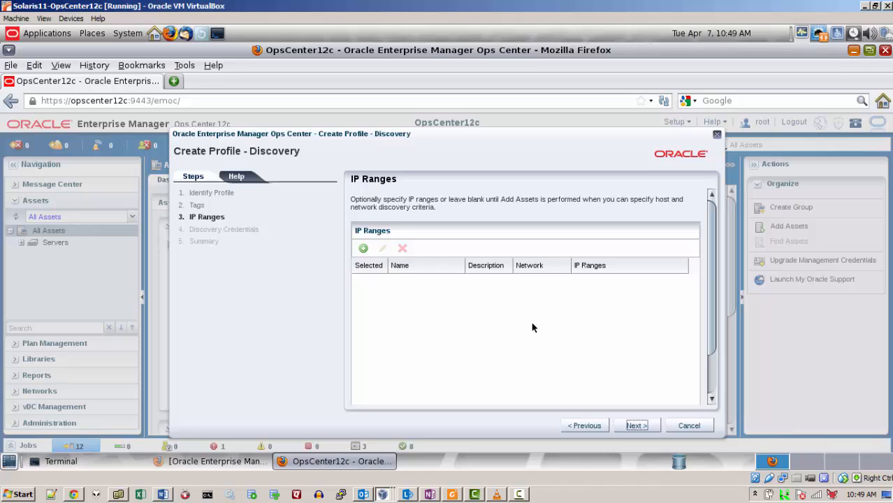
click(637, 426)
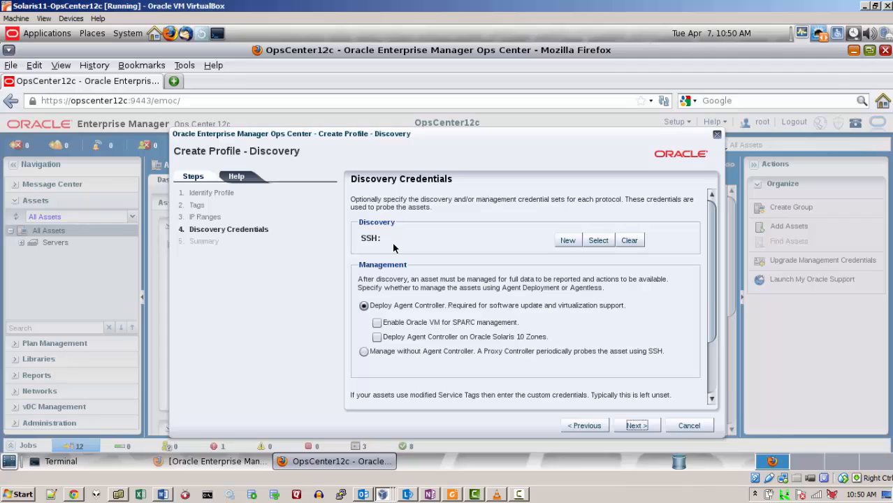
Step: Create SSH credential root-credential for user root, entering and confirming the account password
click(568, 241)
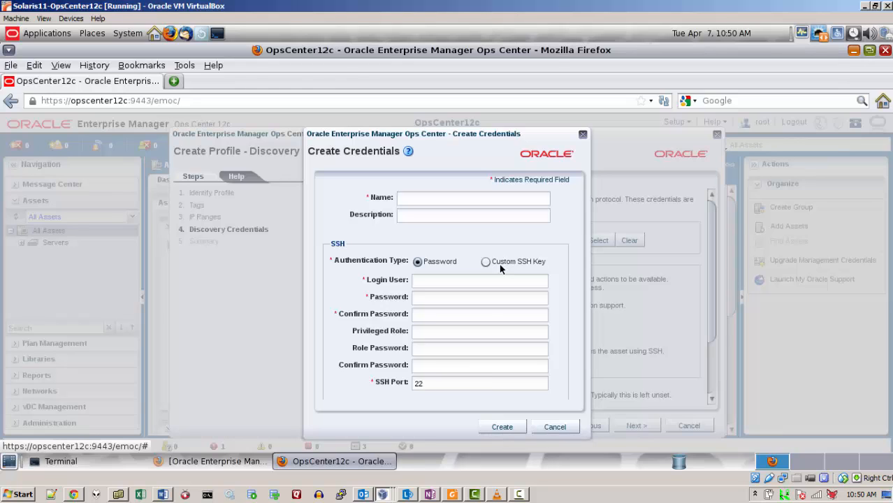
click(434, 197)
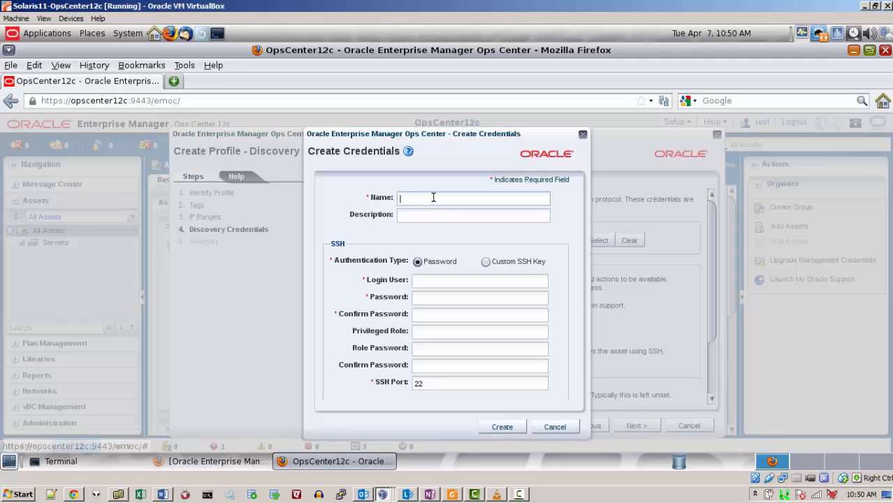
text(root)
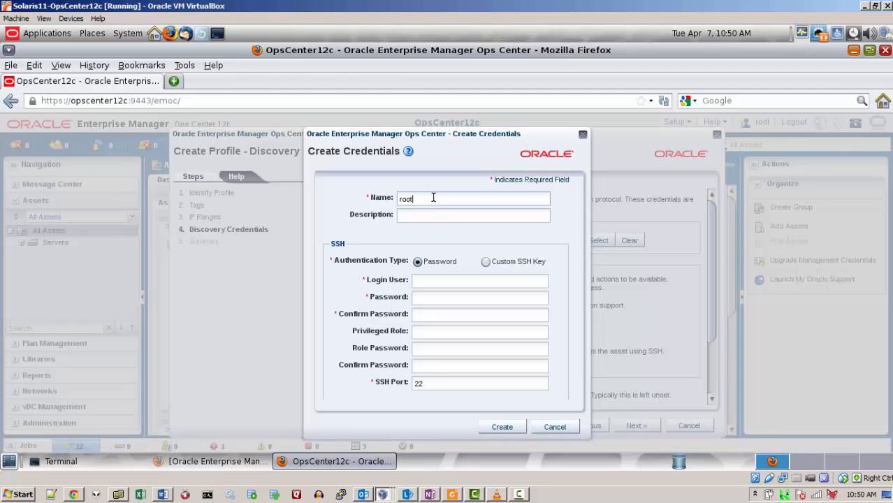
text(-credential)
click(433, 281)
text(root)
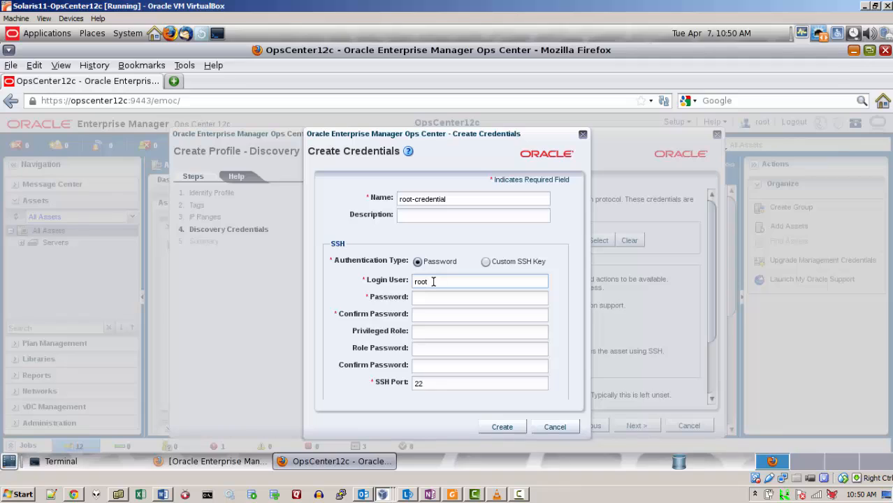
key(Tab)
text(*************)
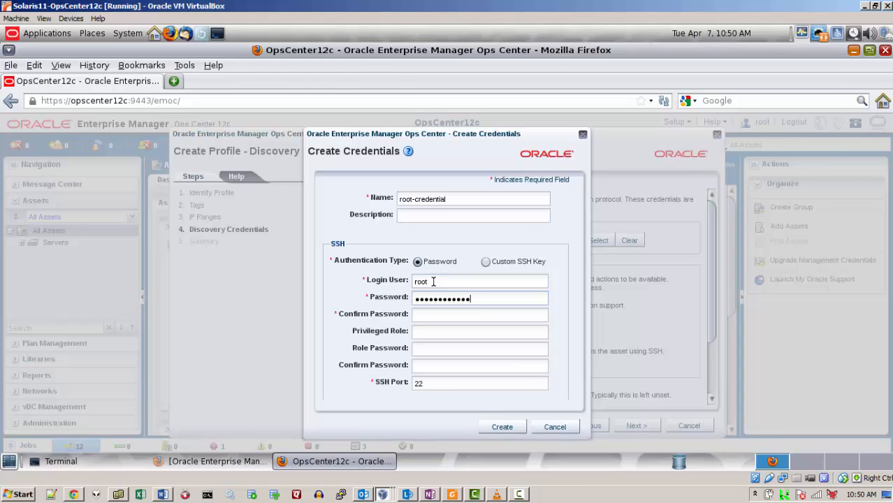
key(Tab)
text(***********)
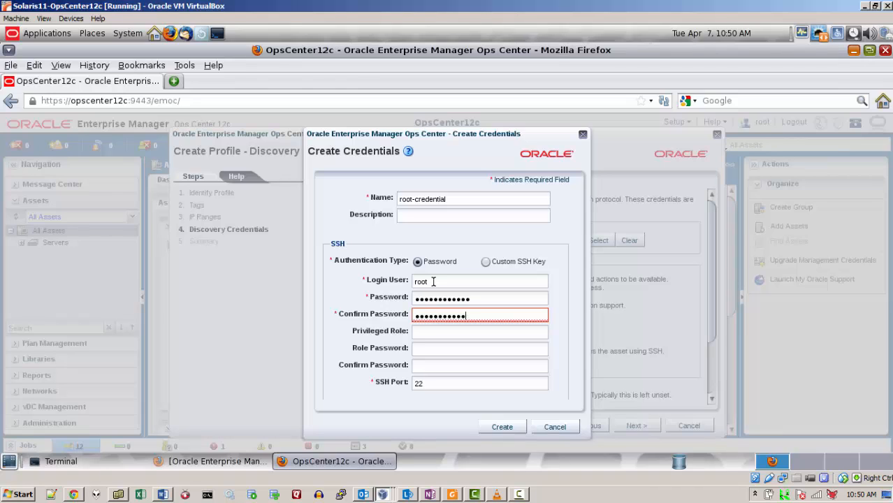
text(*)
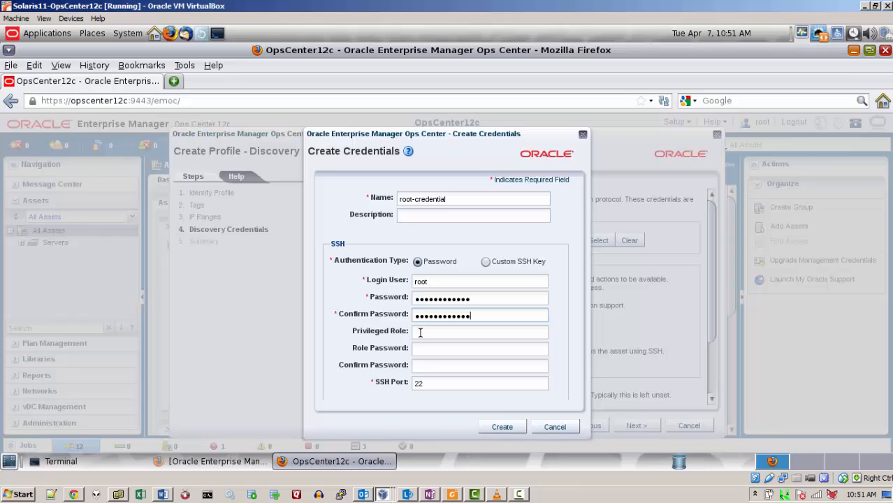
click(494, 428)
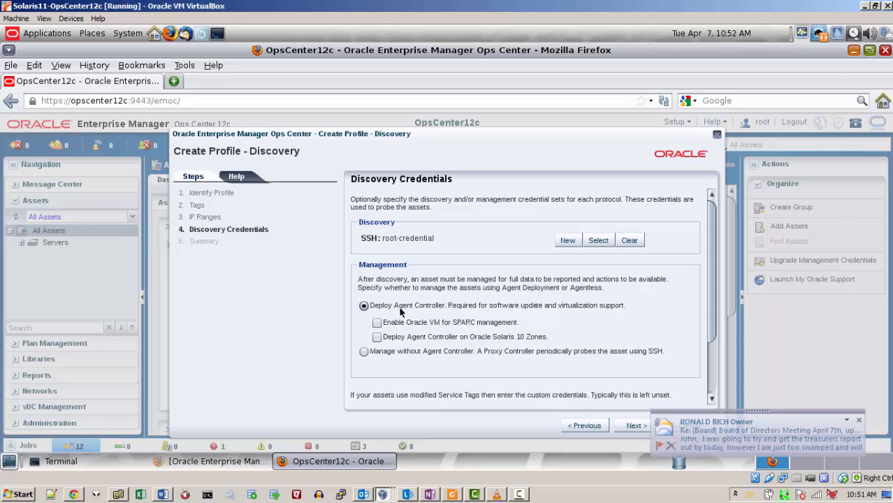
Step: Review the Hardware_Profile_1 summary and finish creating the profile
click(635, 426)
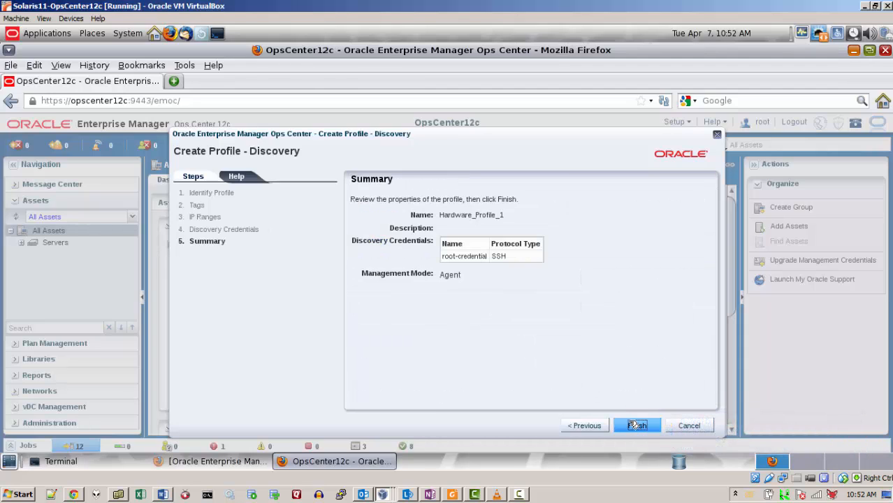
click(636, 426)
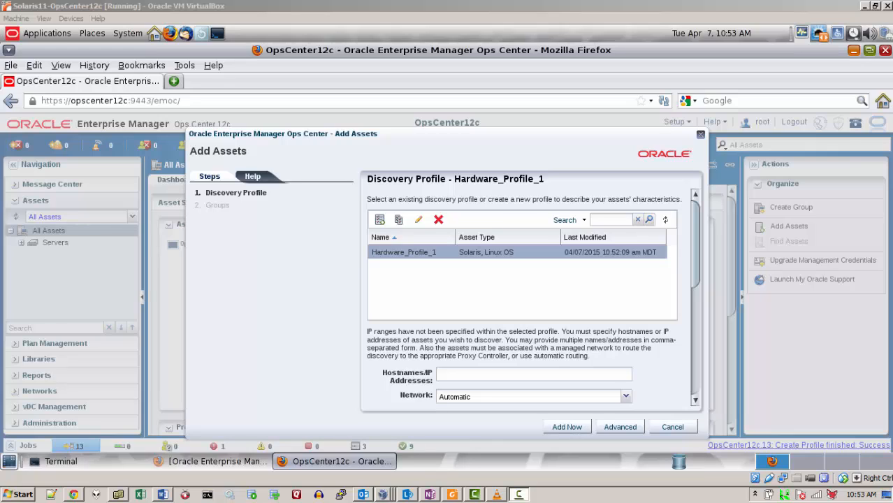
Step: Enter host 192.168.0.107, check the credentials, and add the asset now
click(458, 377)
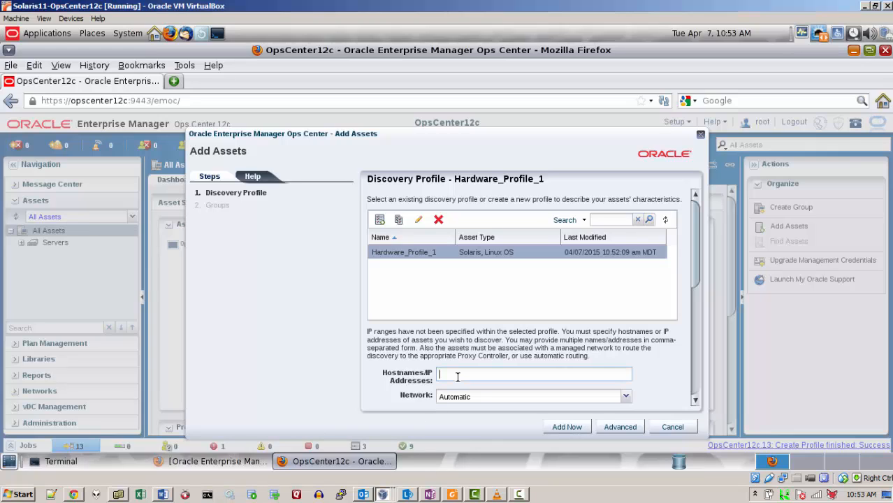
text(192.168.0.107)
drag(699, 245, 691, 358)
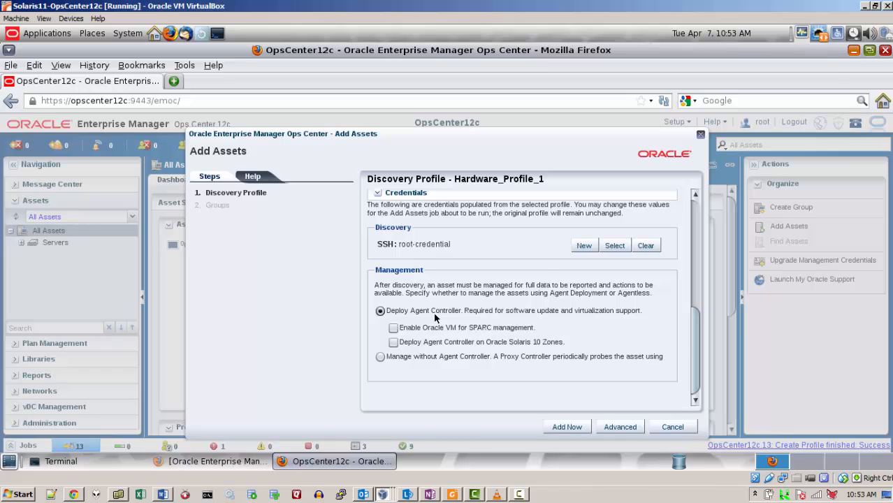
click(566, 427)
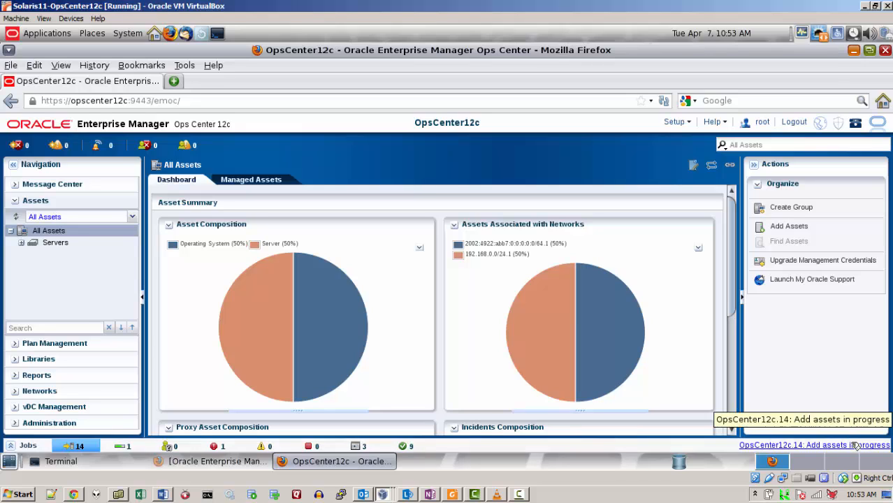
click(129, 446)
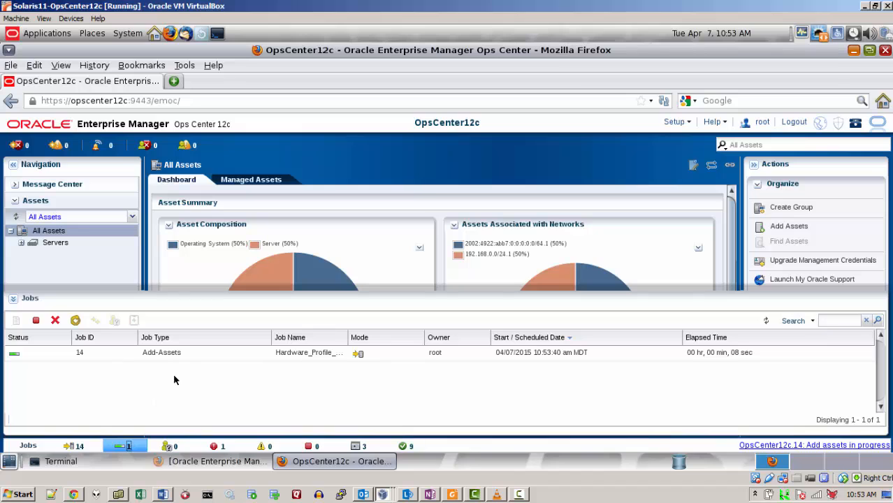
click(188, 356)
double_click(188, 356)
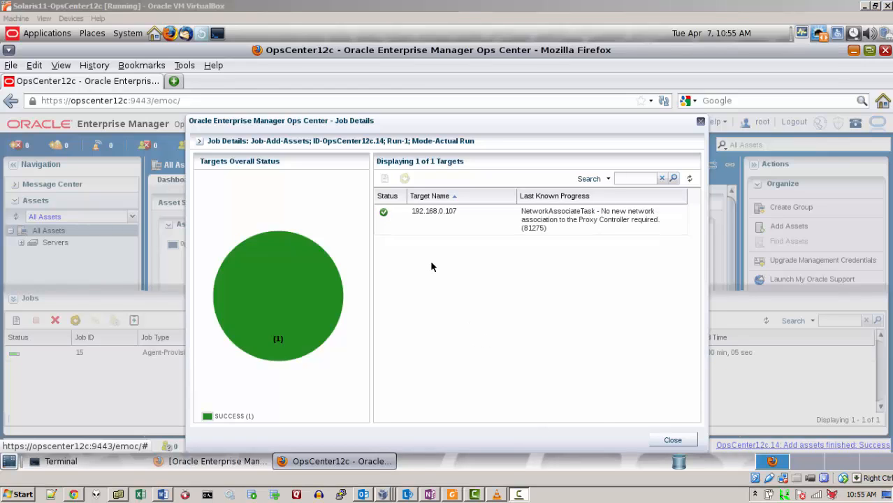
click(673, 439)
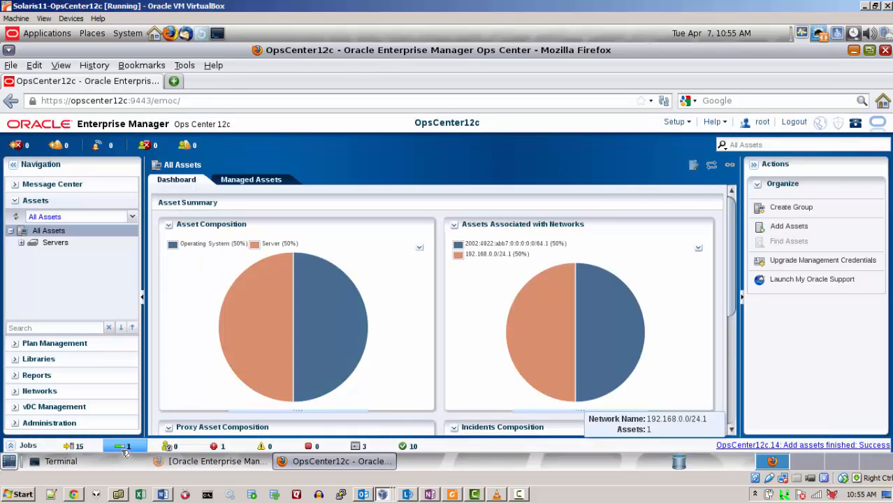
click(125, 450)
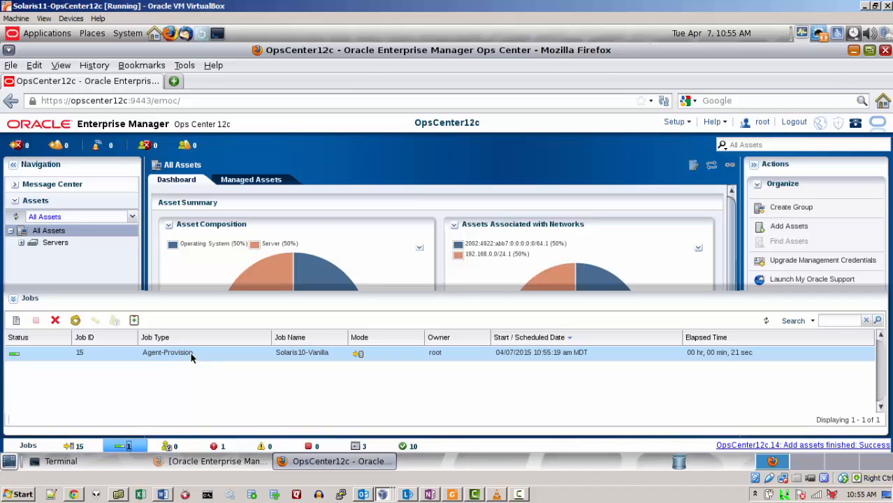
click(197, 352)
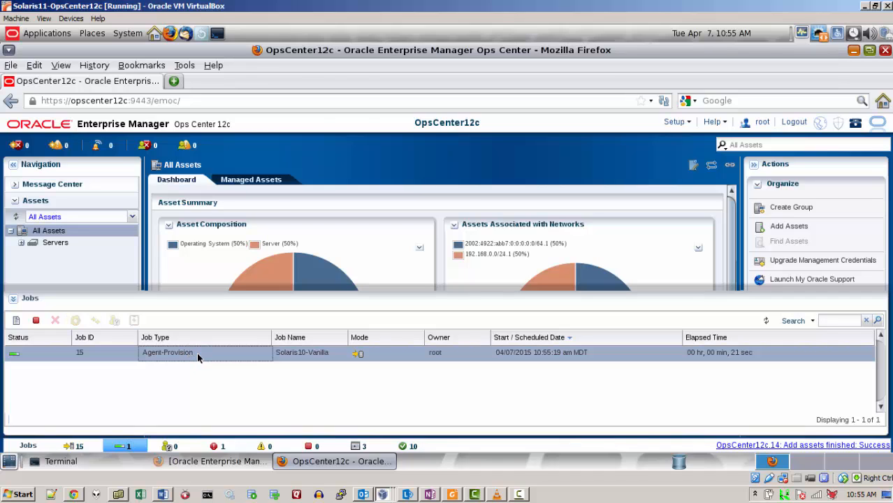
double_click(197, 352)
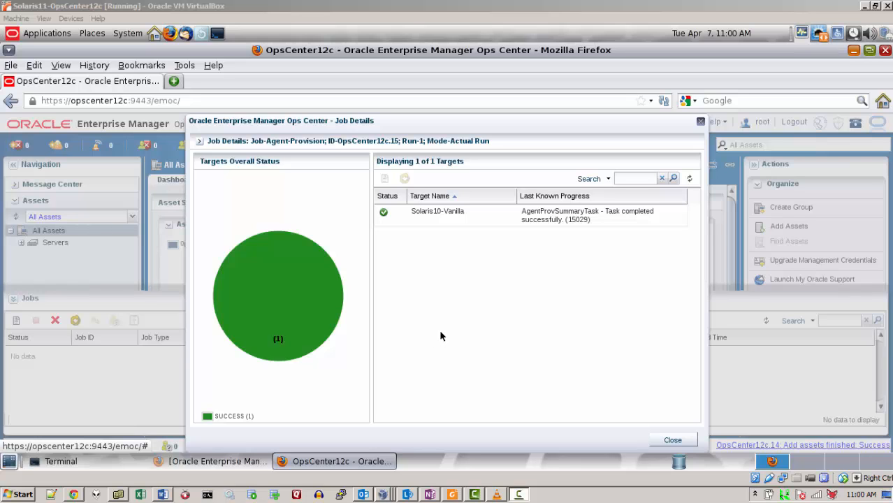
click(673, 440)
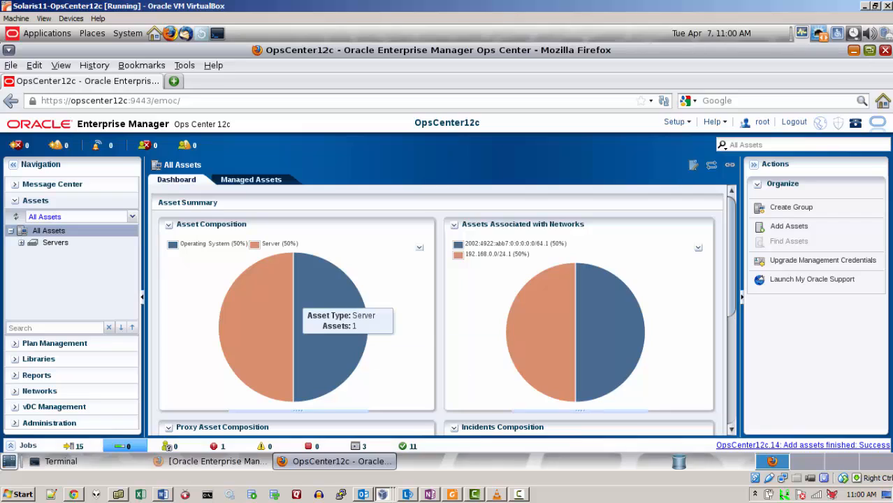
Step: Expand the Servers node to show Solaris10-Vanilla among the managed servers
click(22, 244)
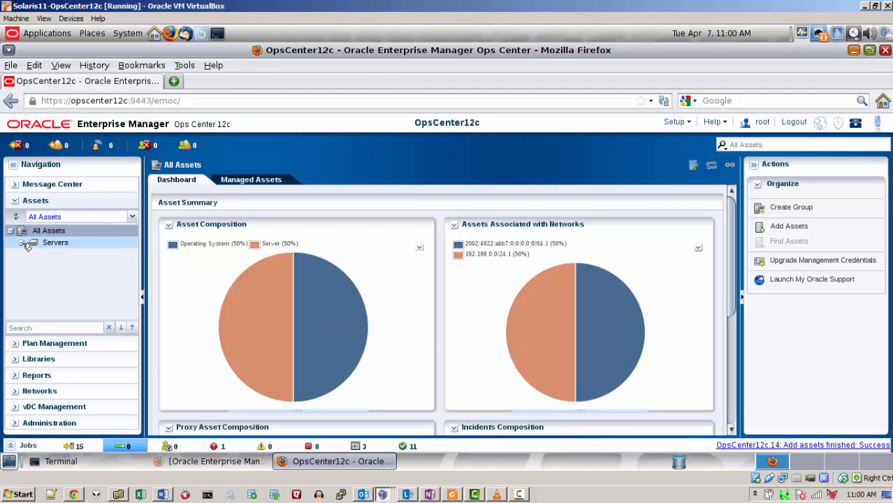